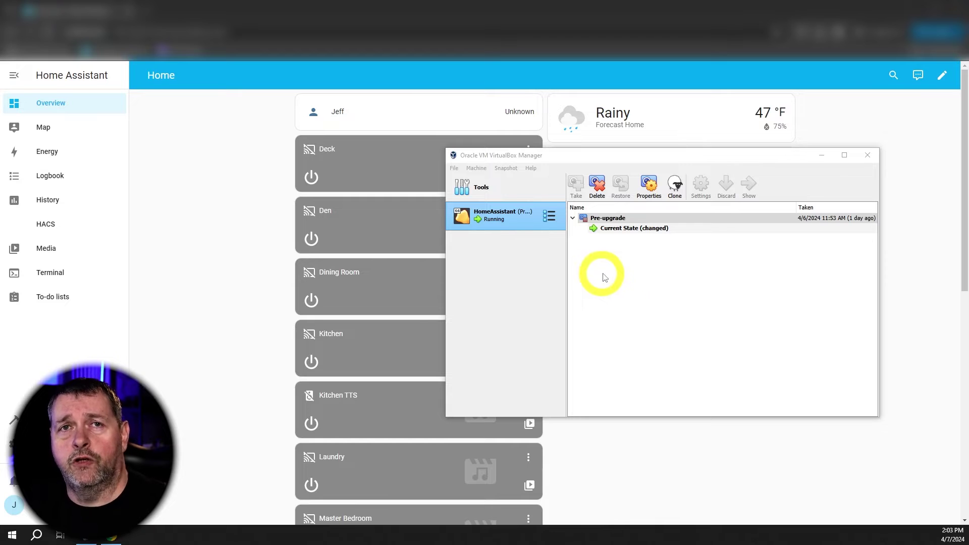
Bring the Home Assistant dashboard window in front of VirtualBox Manager.
left_click(253, 260)
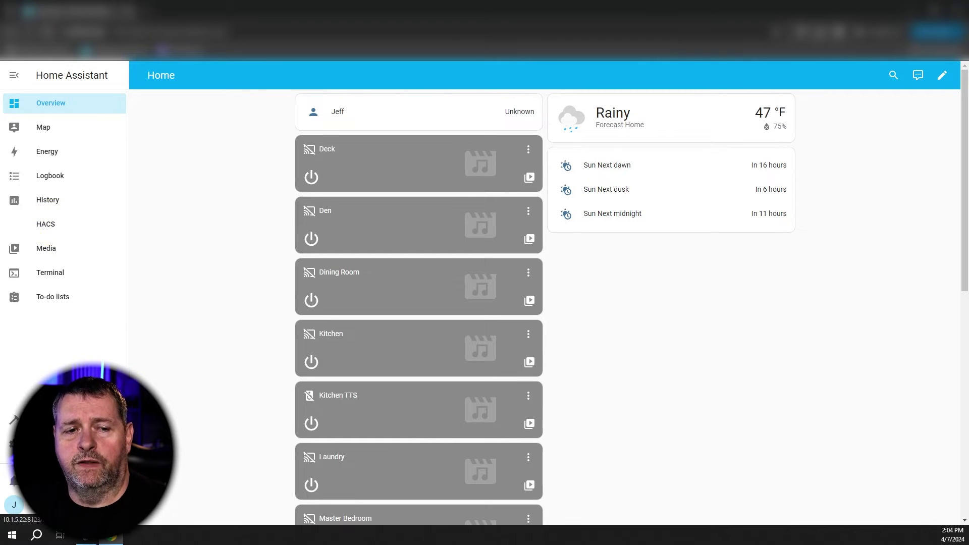
Create a full backup from System > Backups, producing the 17.4 MB 'Full backup' entry.
left_click(15, 445)
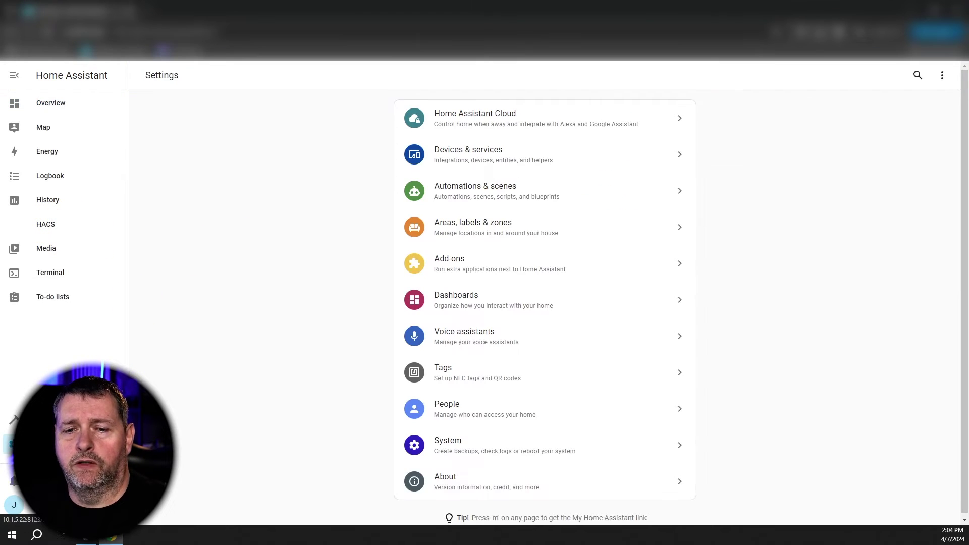
left_click(439, 446)
left_click(487, 275)
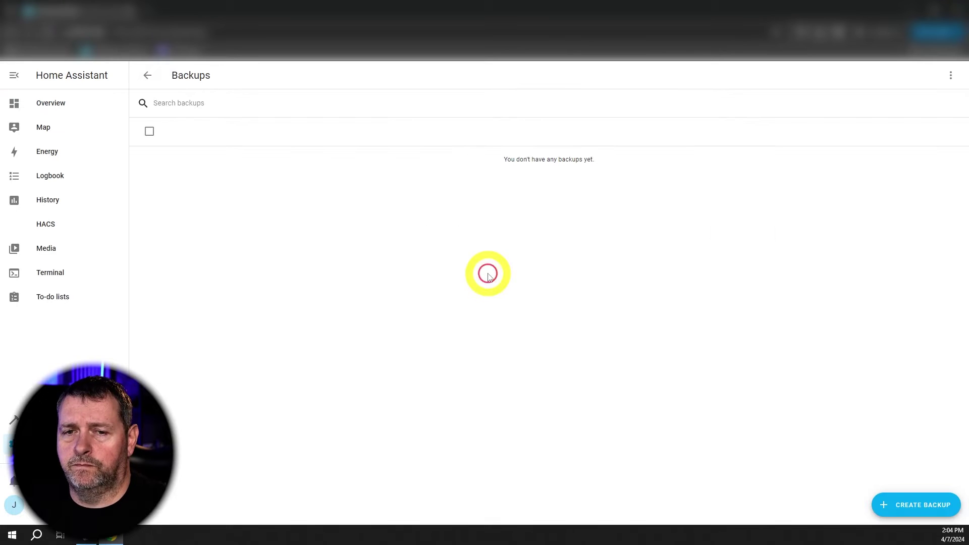
left_click(903, 498)
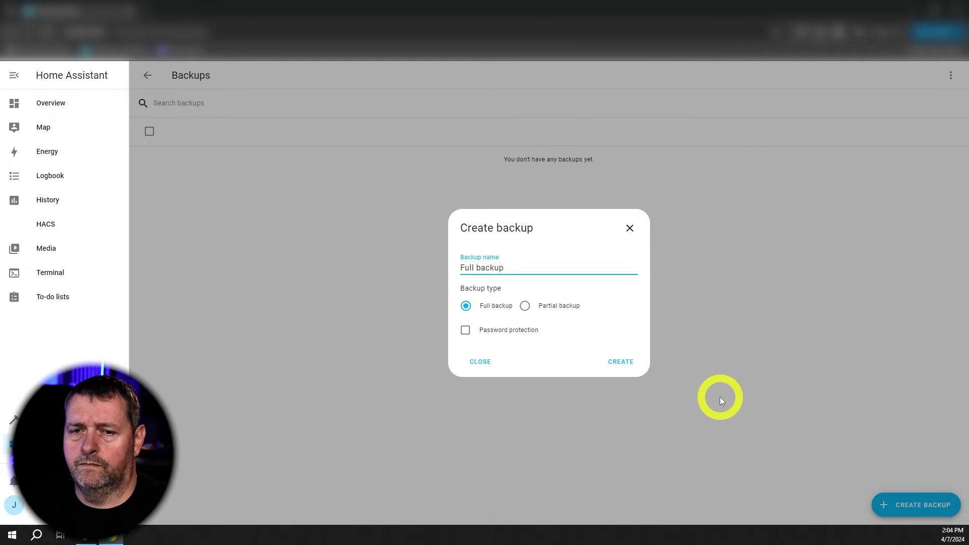
left_click(621, 363)
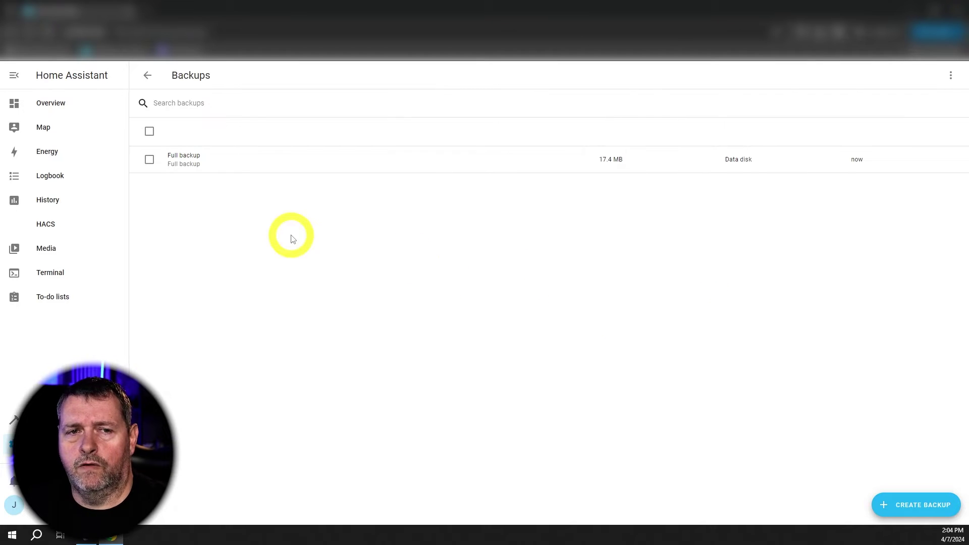
left_click(150, 160)
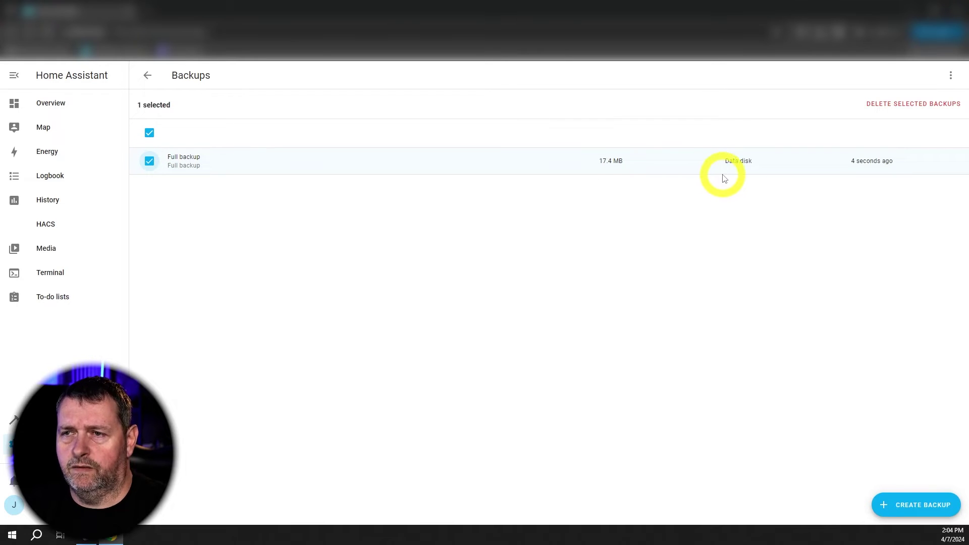
Download the 'Full backup' entry and save it as Full_backup.tar on drive F:.
left_click(184, 163)
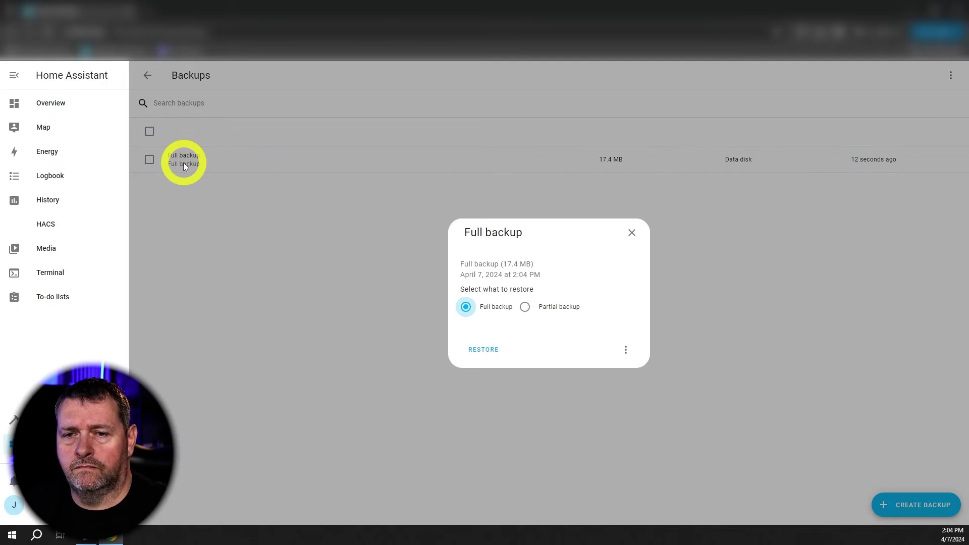
left_click(626, 352)
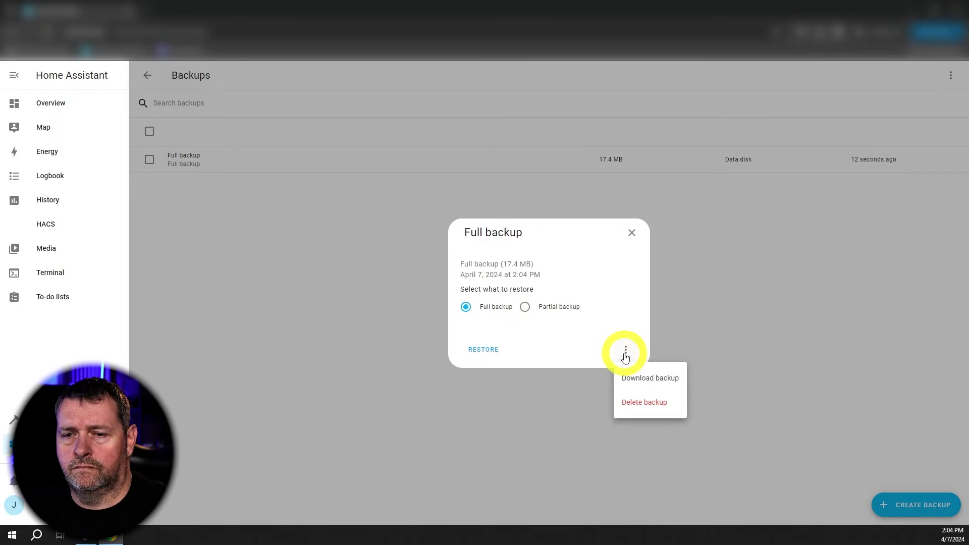
left_click(654, 380)
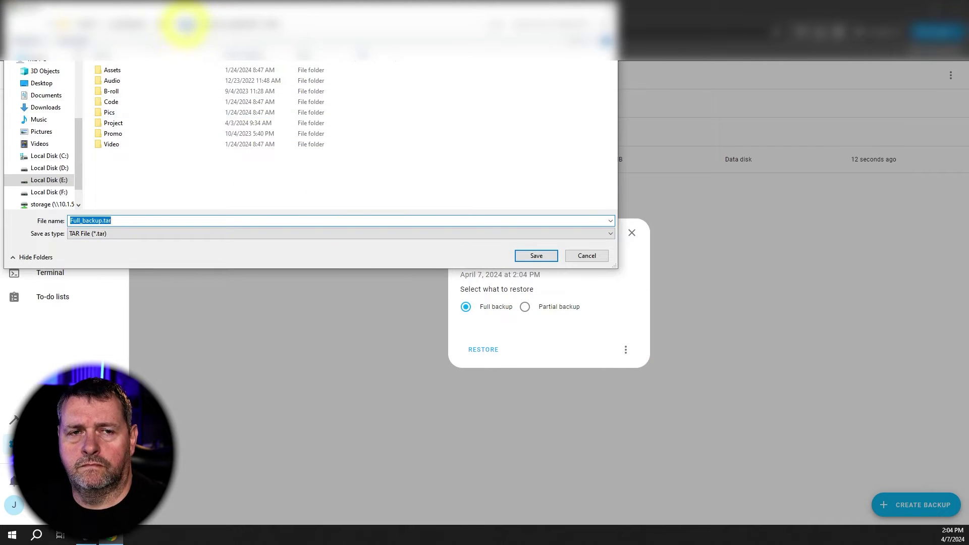
left_click(56, 192)
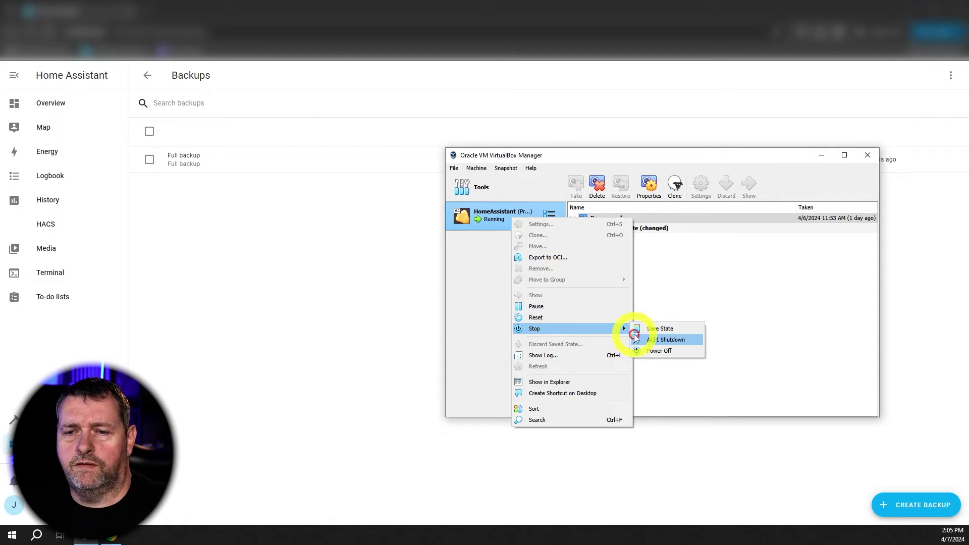
Power off the HomeAssistant VM and remove it, deleting all its files.
left_click(652, 351)
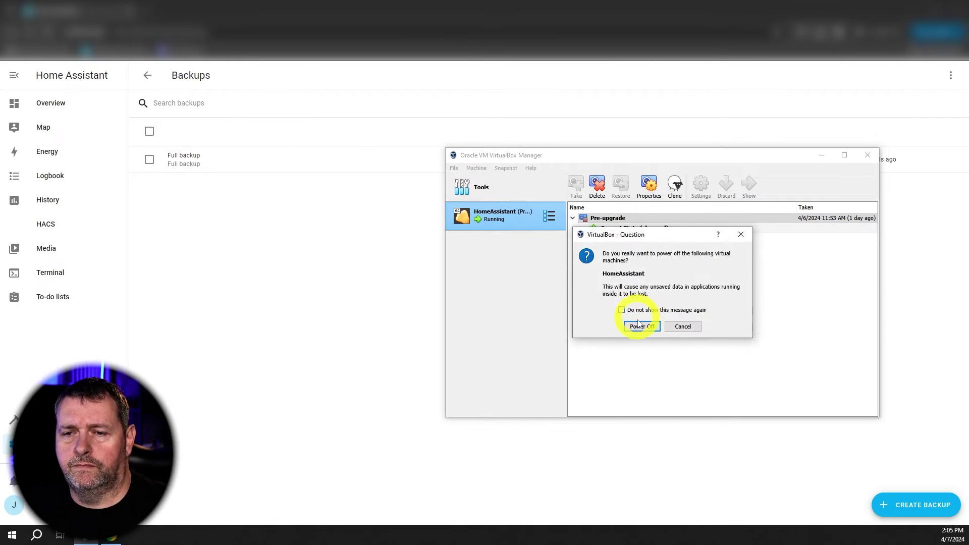
left_click(642, 327)
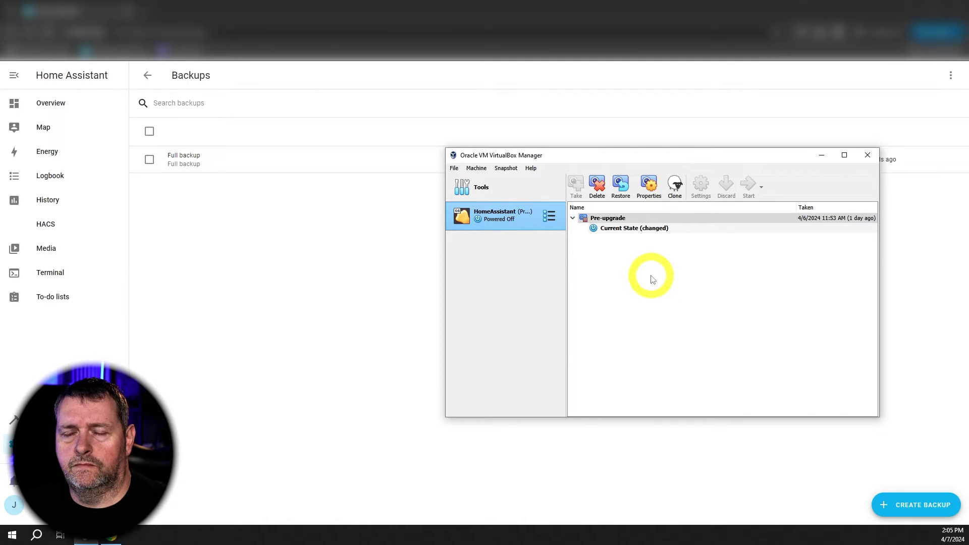
right_click(518, 220)
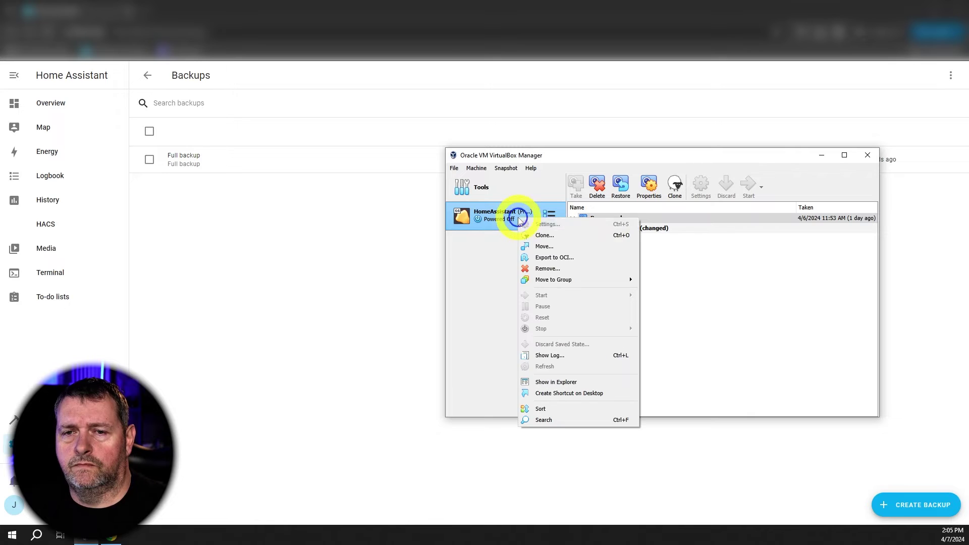
left_click(550, 269)
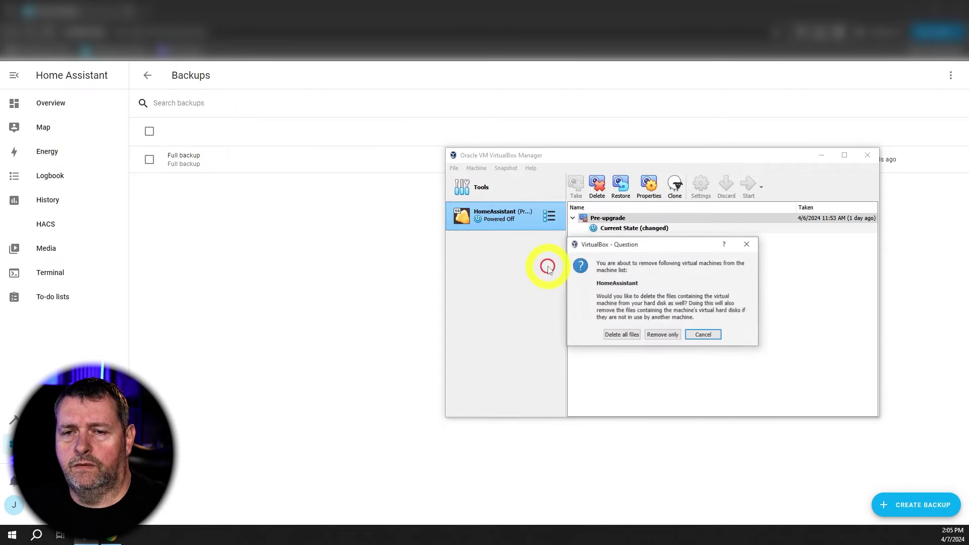
left_click(625, 336)
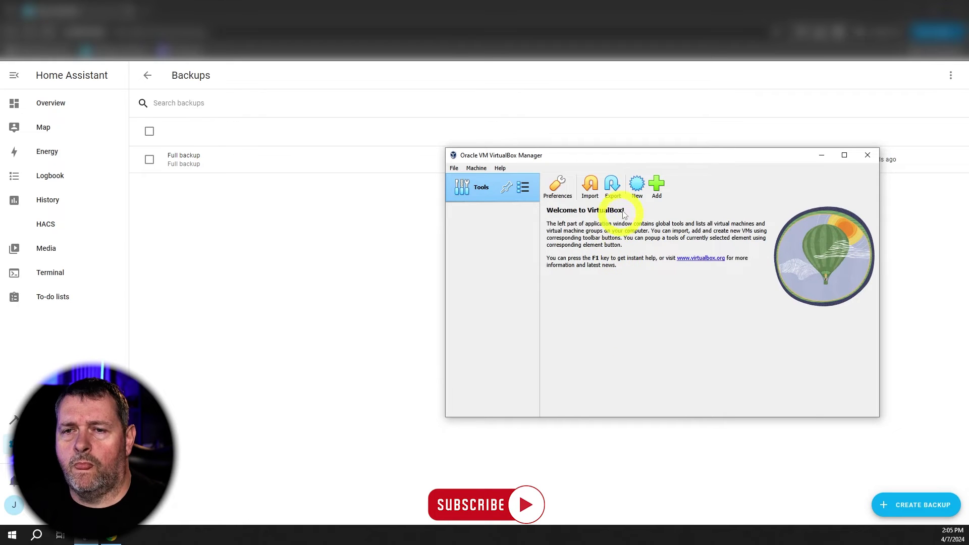
left_click(636, 191)
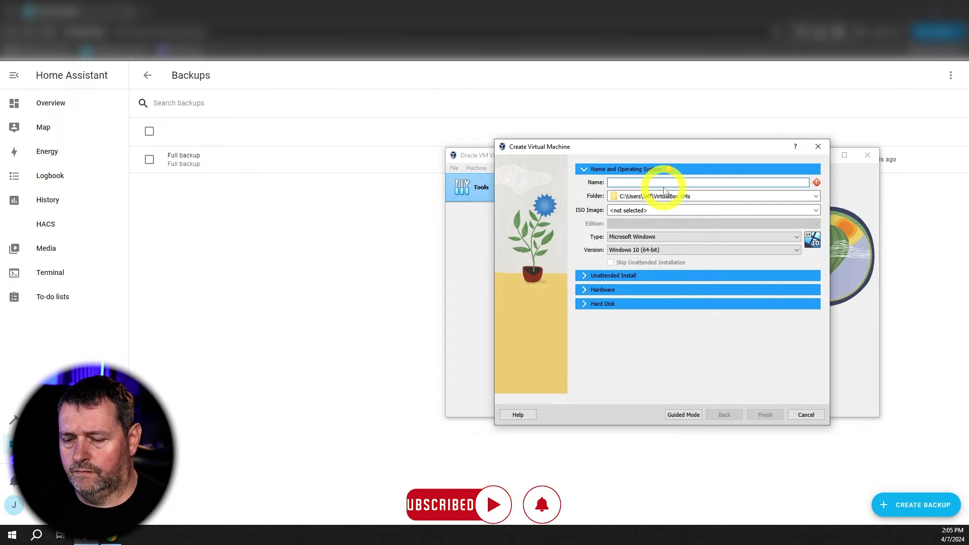
Name the new VM HARESTORE, boot it, and dismiss the mouse integration notice.
type("HA")
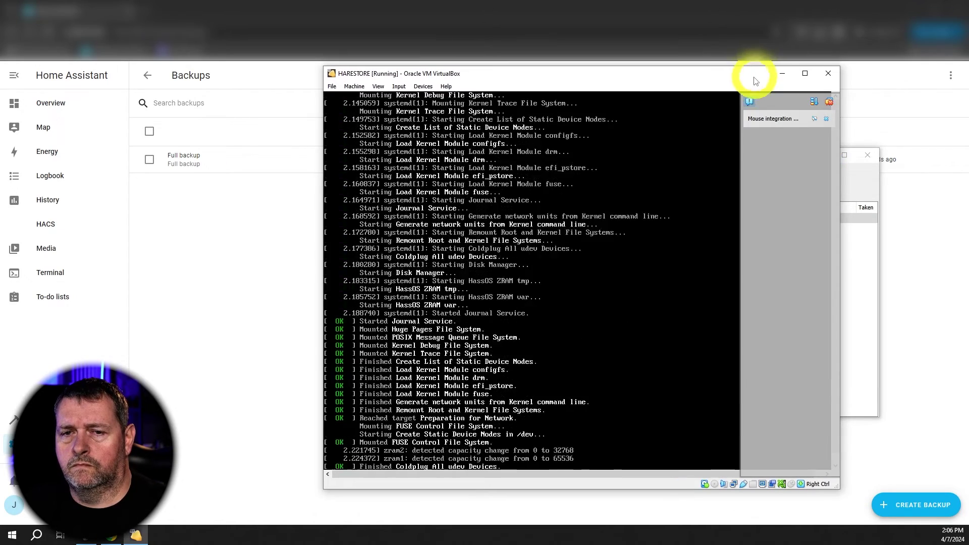
left_click(827, 117)
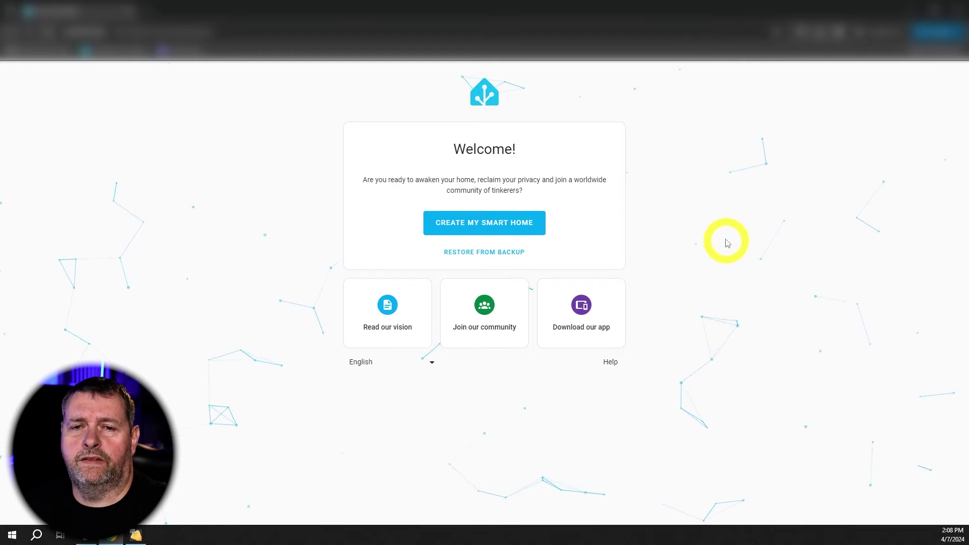
Upload Full_backup.tar from drive F: and confirm wiping the system to restore it.
left_click(508, 258)
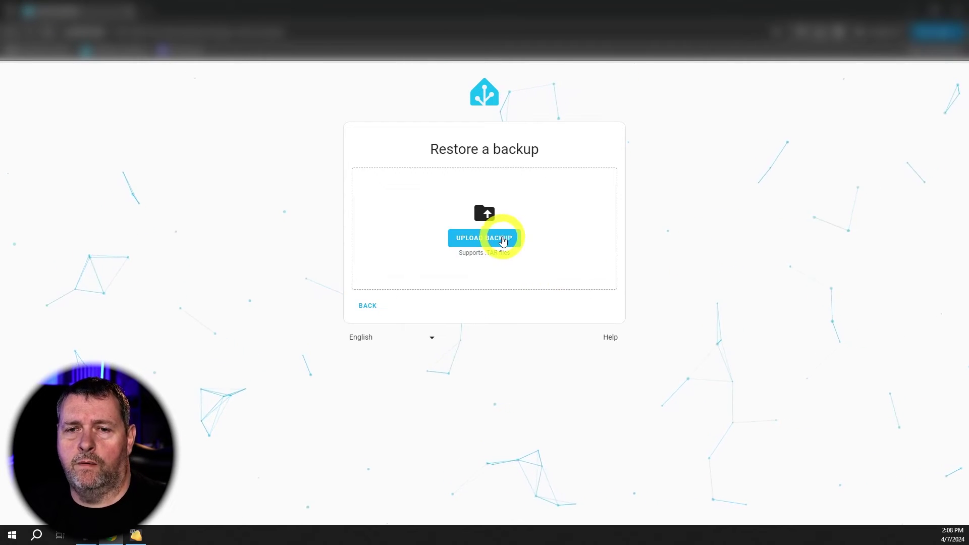
left_click(504, 238)
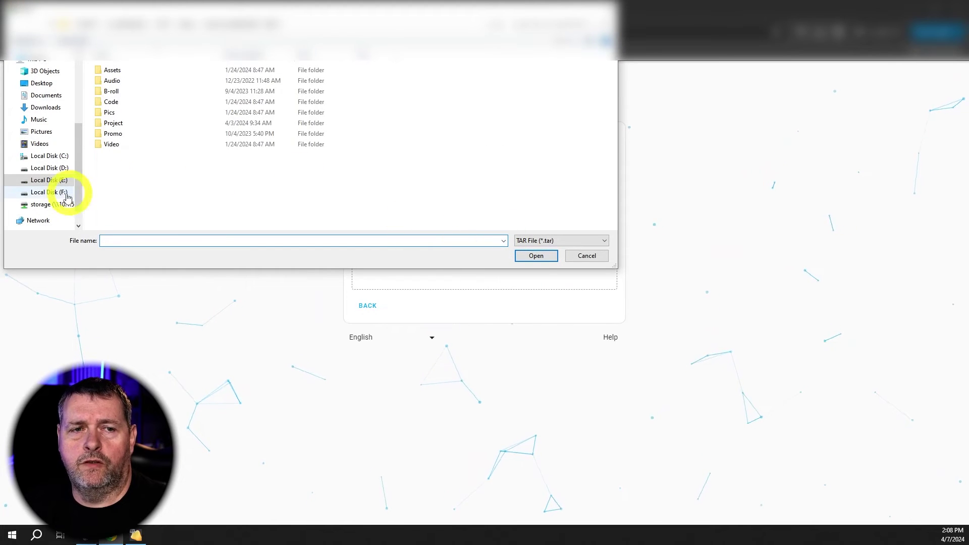
left_click(49, 192)
double_click(141, 148)
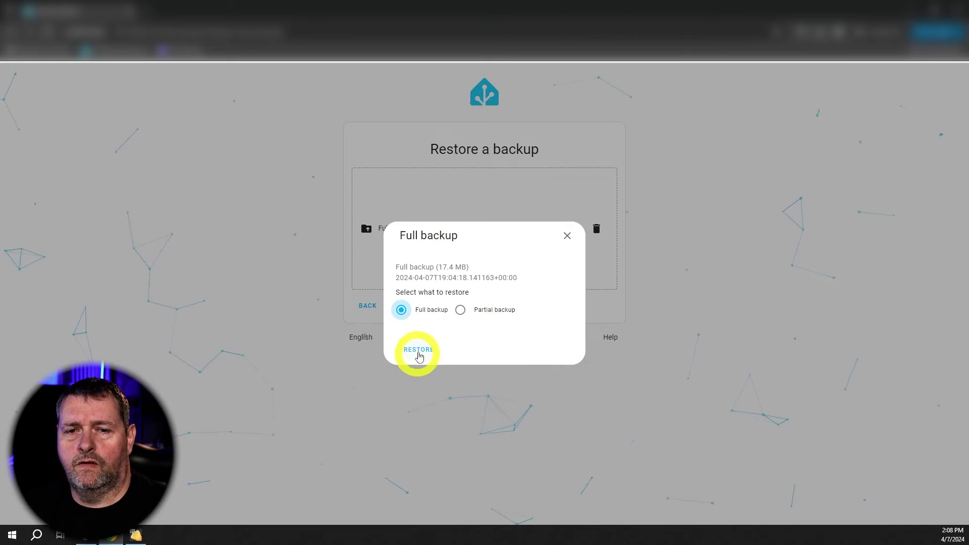
left_click(419, 350)
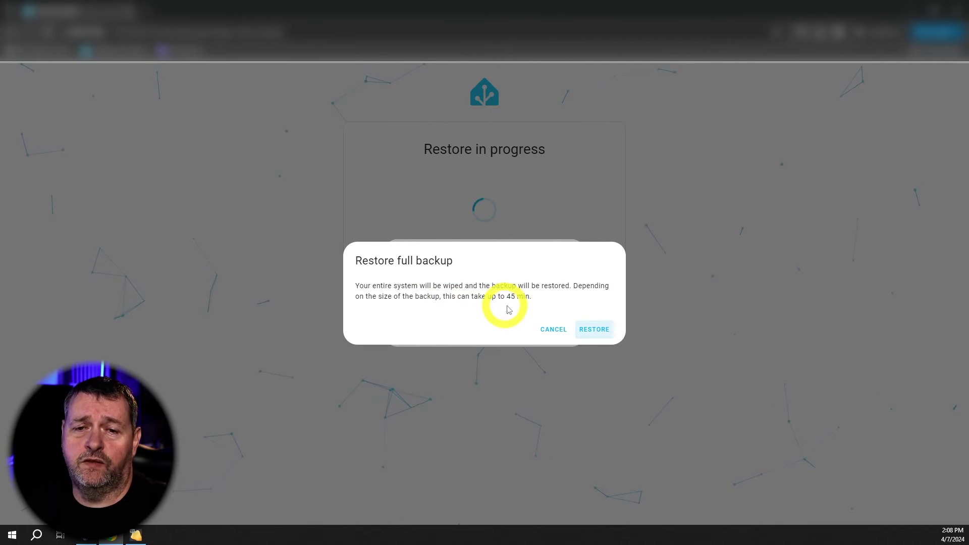
left_click(594, 331)
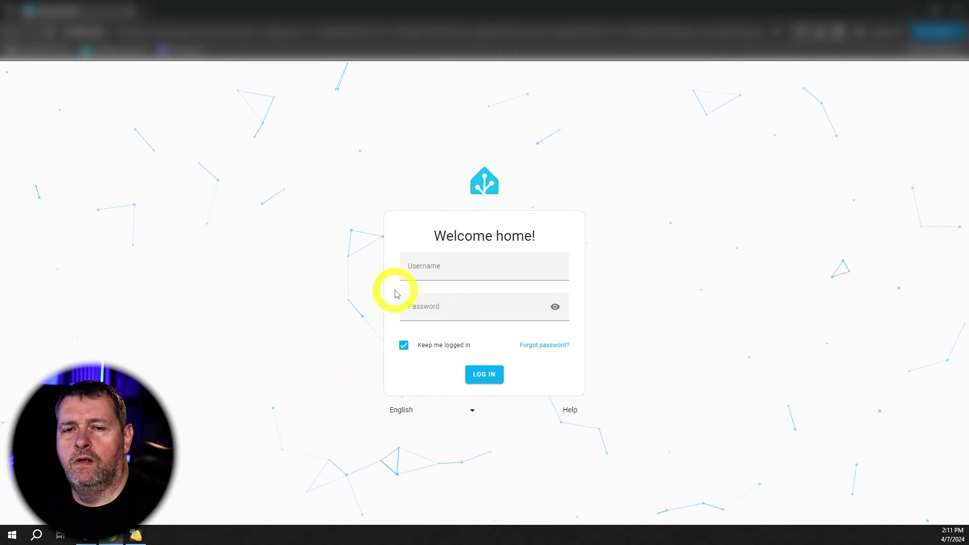
Log in as jeff and view the About page showing Core 2024.4.1 on OS 12.1.
left_click(450, 268)
type("jeff")
key("Tab")
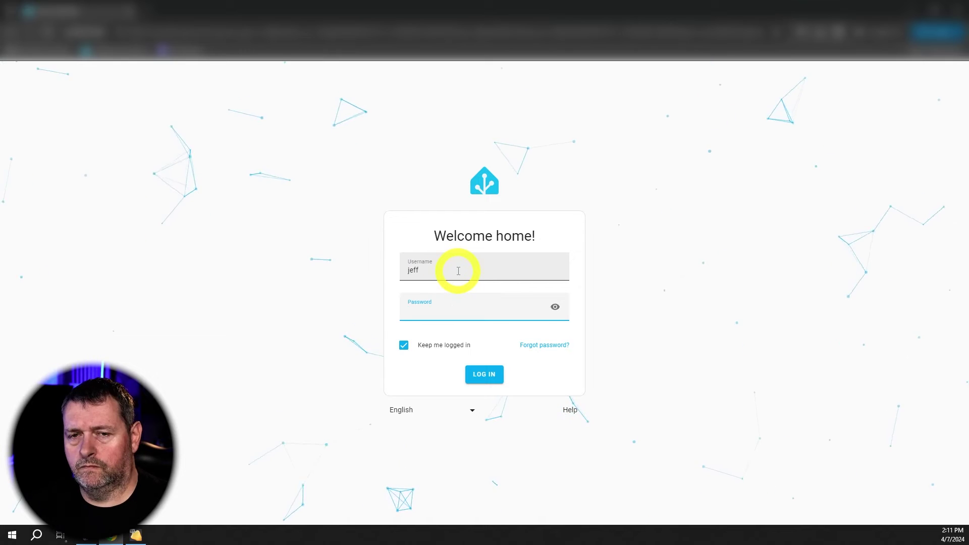
type("••••")
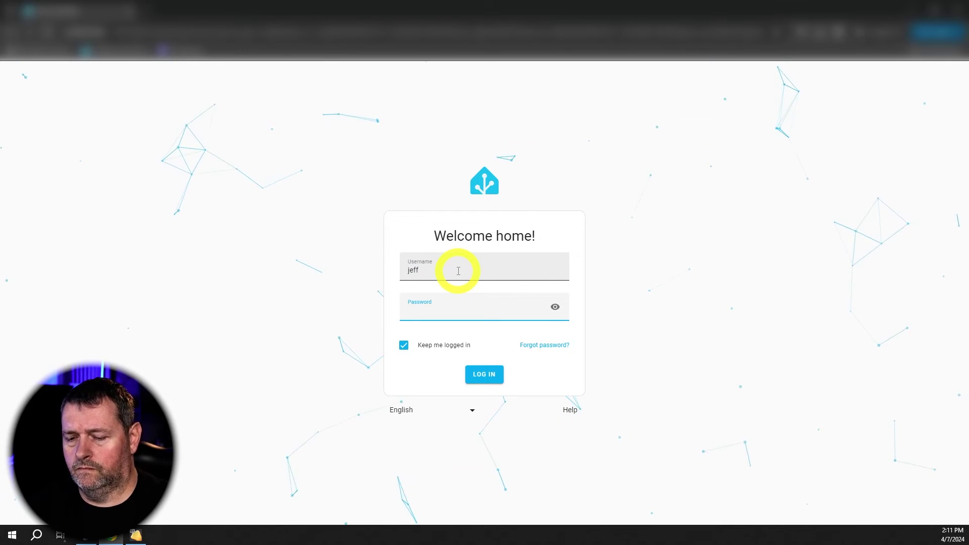
key("Return")
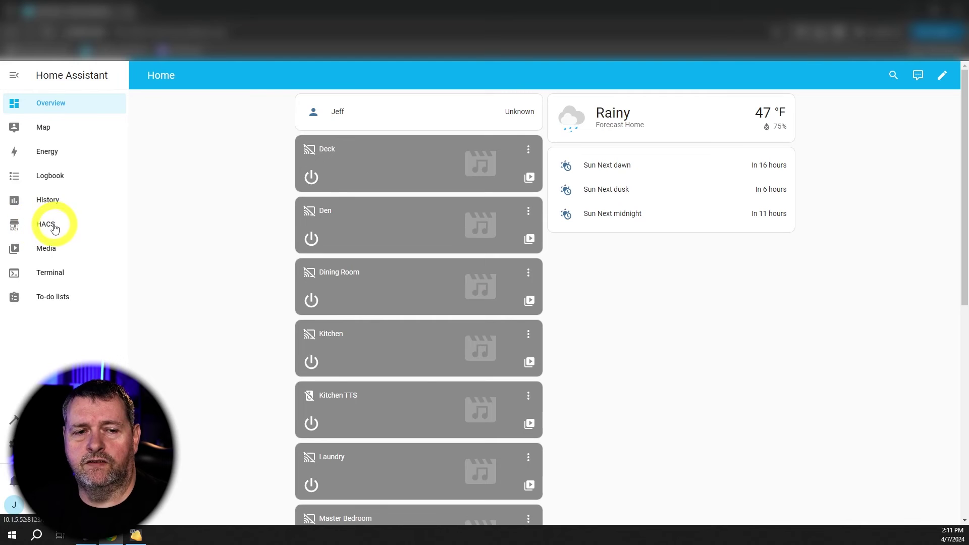
left_click(31, 444)
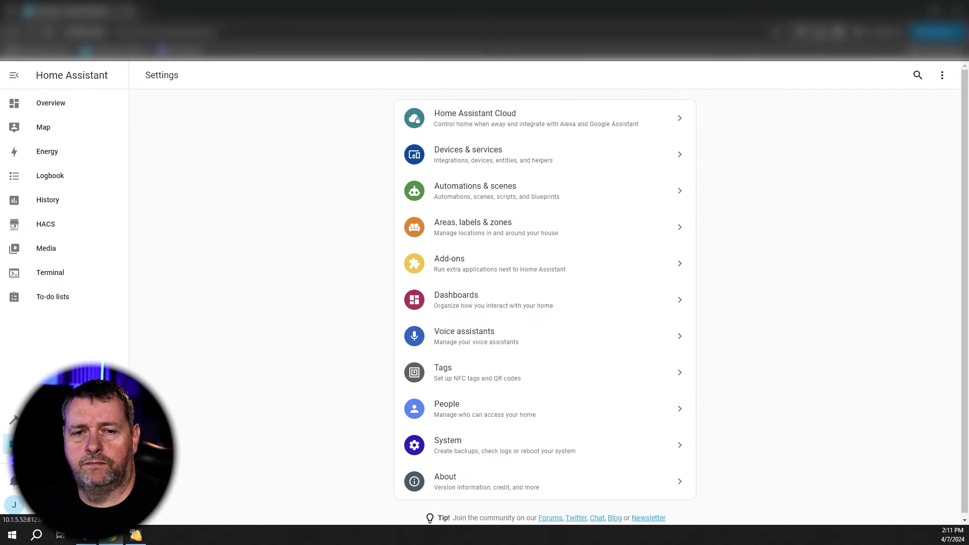
left_click(480, 482)
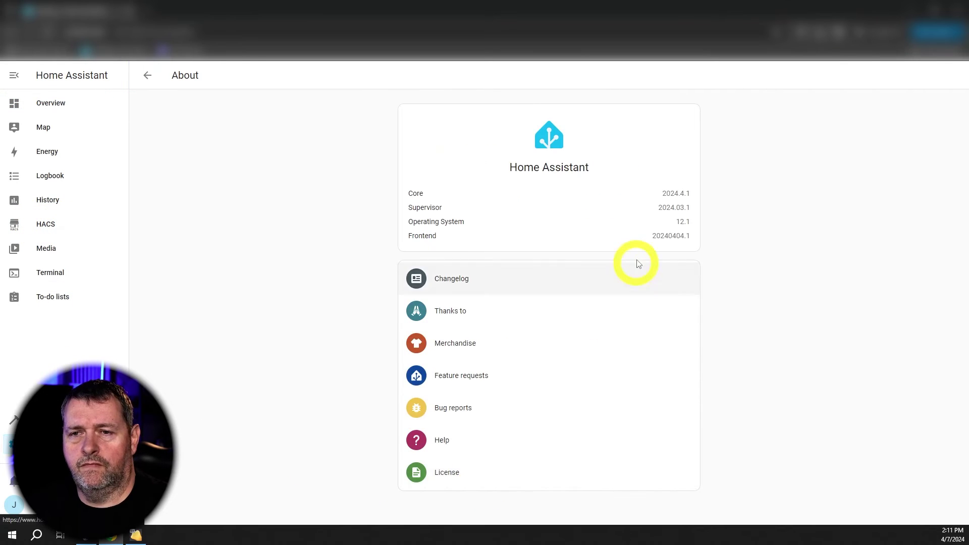